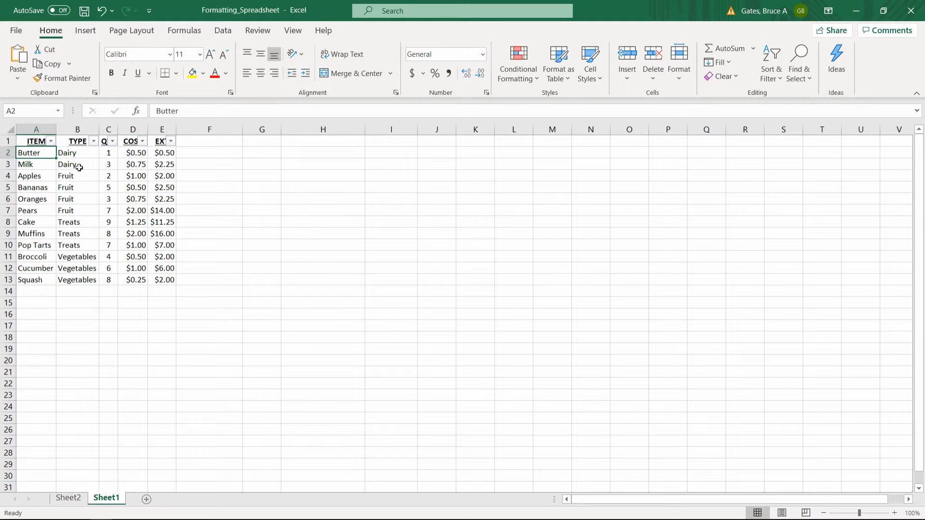
- Find the Form command and add it to the Quick Access Toolbar
left_click(417, 12)
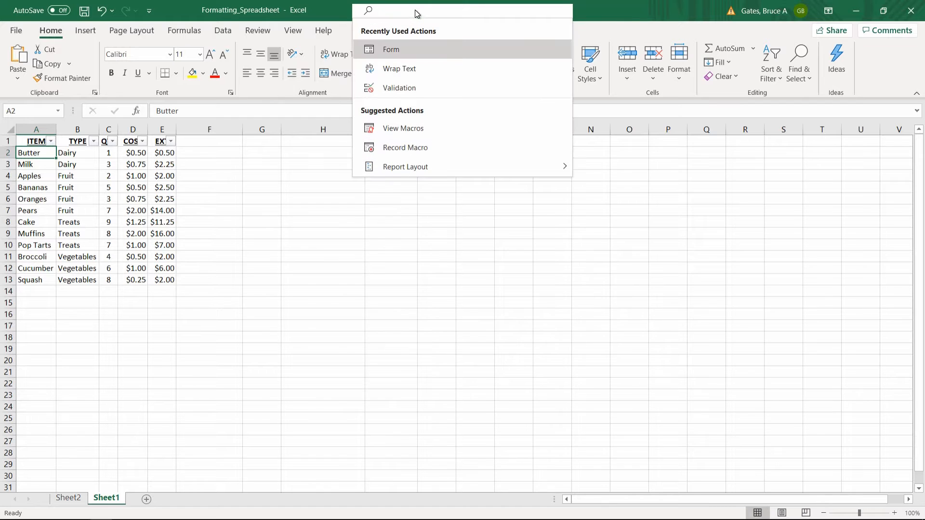
type("form")
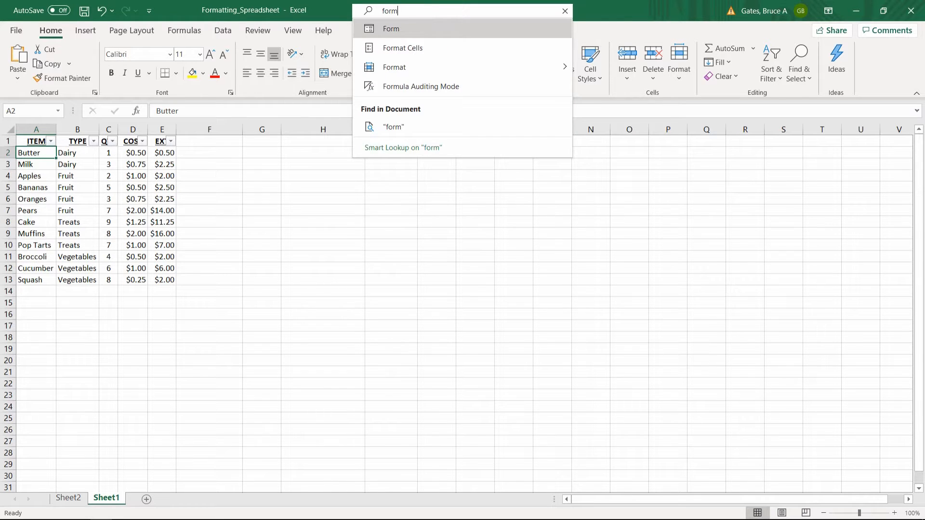
right_click(396, 31)
left_click(442, 44)
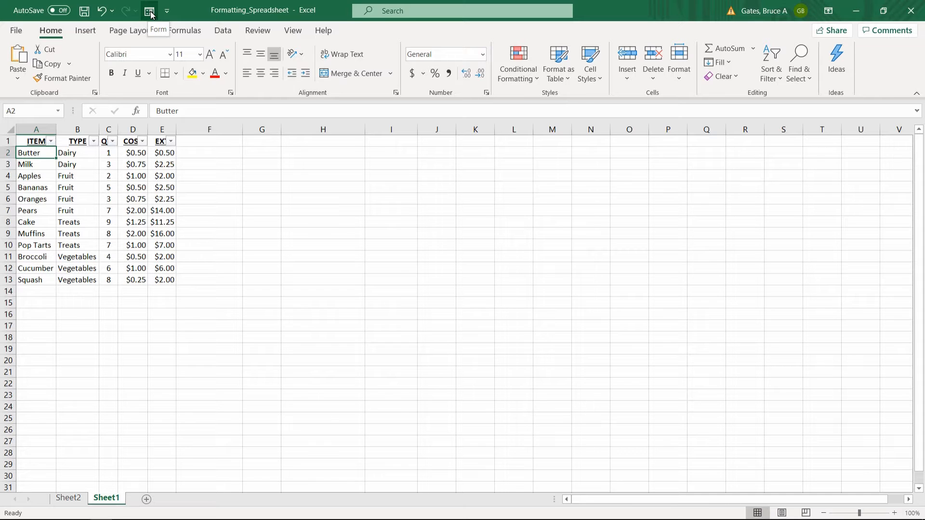
- Open the data form for the grocery list, browse its first records and view the blank search criteria
left_click(151, 15)
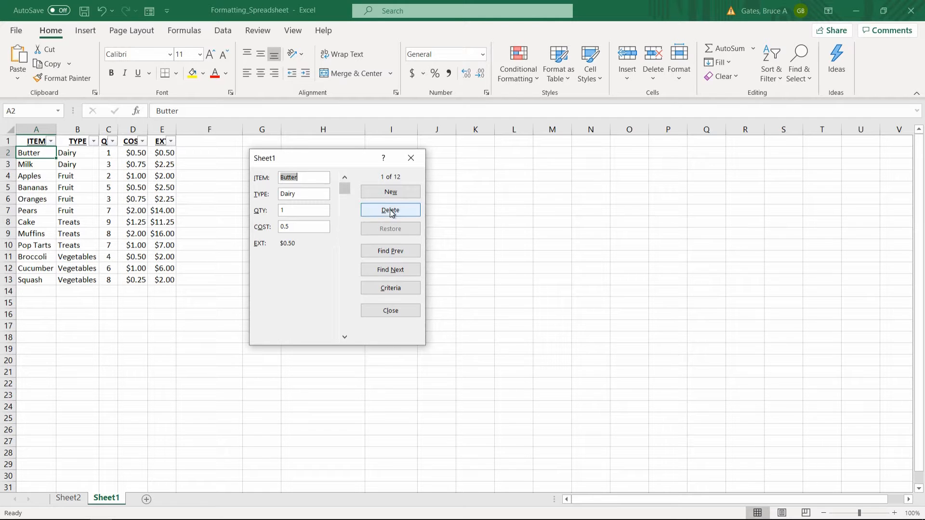
left_click(389, 273)
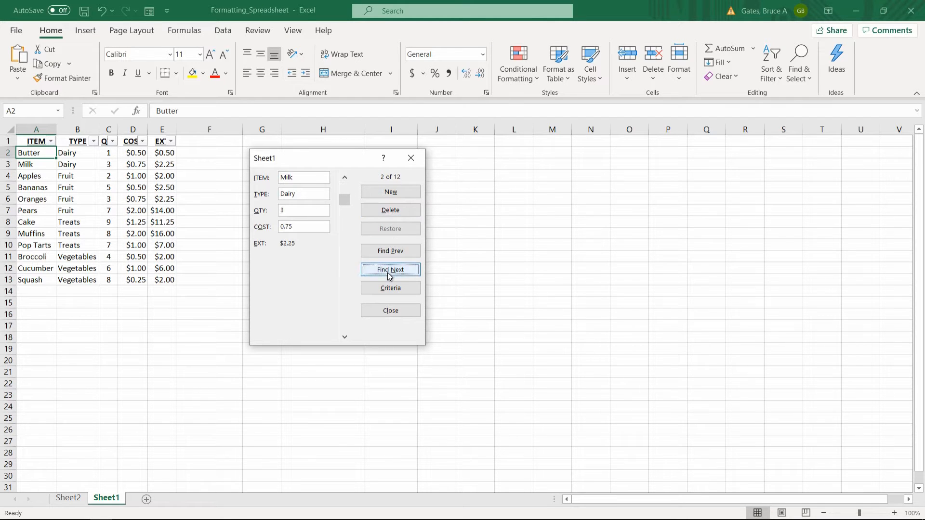
left_click(390, 274)
left_click(387, 252)
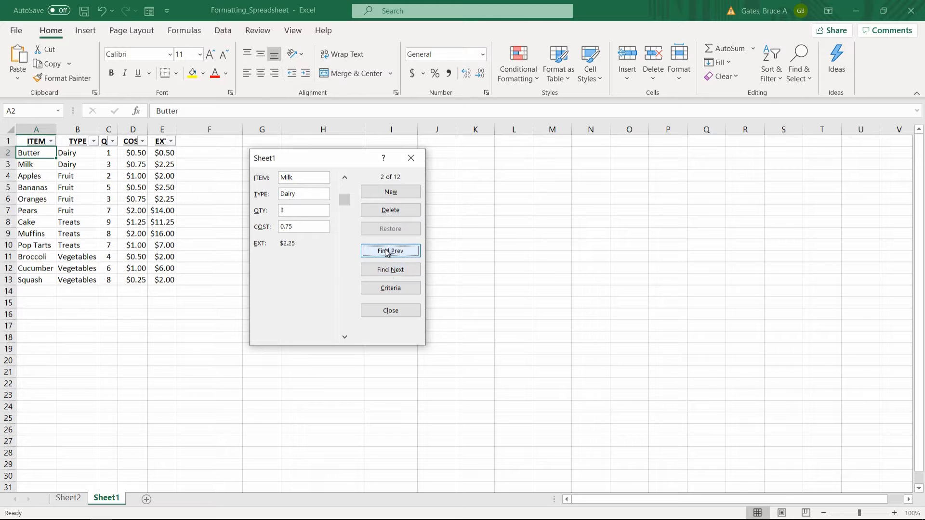
left_click(390, 270)
left_click(390, 287)
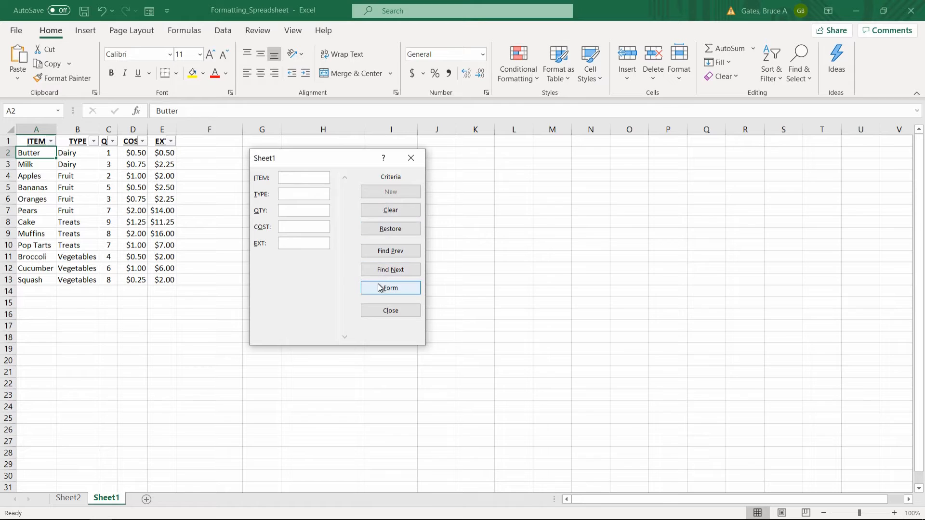
left_click(385, 289)
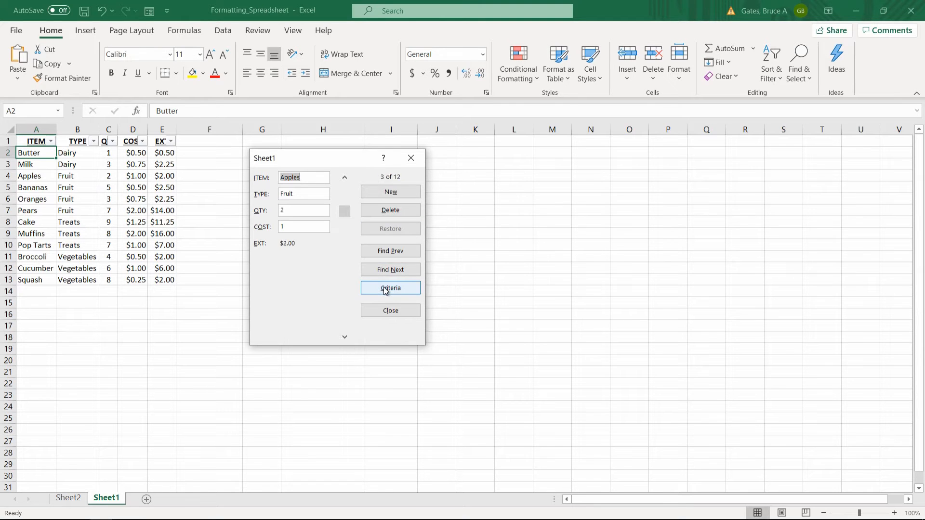
- Add a new record through the data form: item Brownies, type Treat, quantity 12, cost $.25
left_click(387, 195)
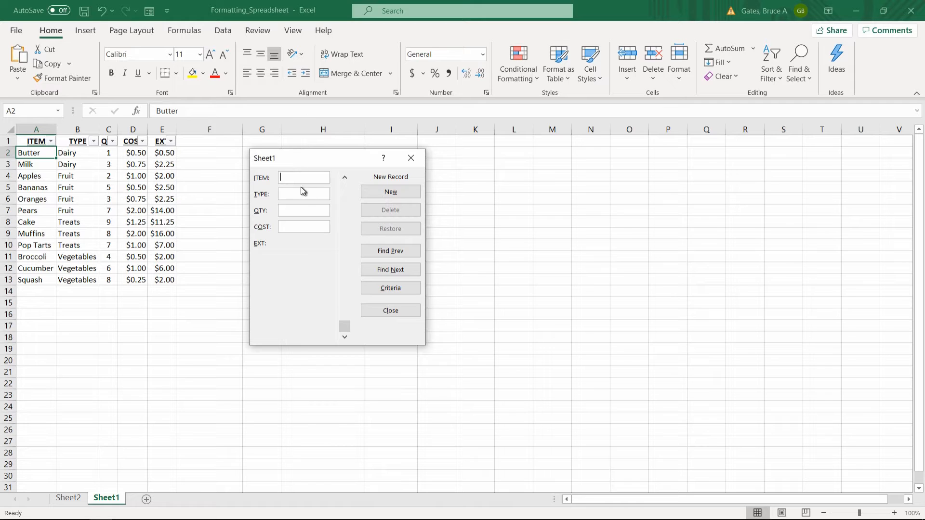
type("Brownies")
key("Tab")
type("Treat")
type("12")
type("$.25")
key("Return")
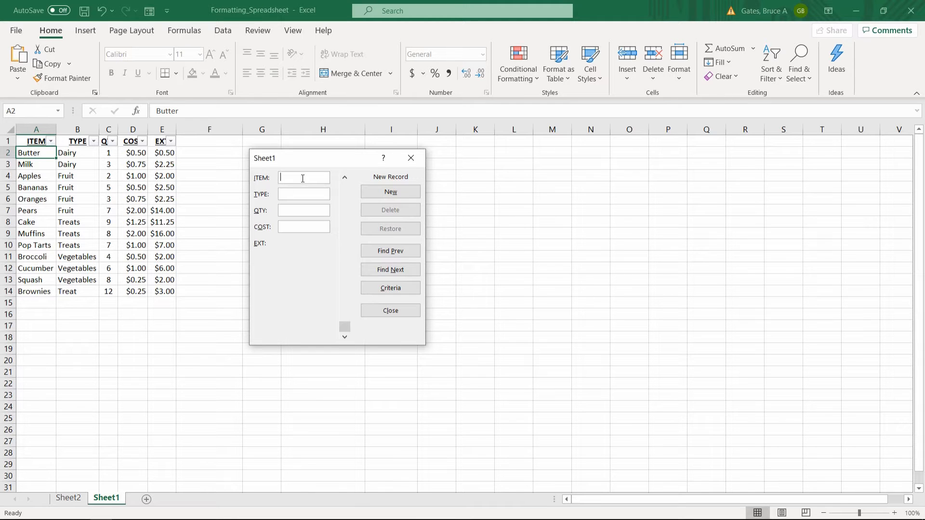
- Add another record with item Radishes, type Vegetables, quantity 3 and cost $.50, and close the data form
type("Radishes")
key("Tab")
type("Vegetables")
type("3")
type("$")
type(".50")
key("Return")
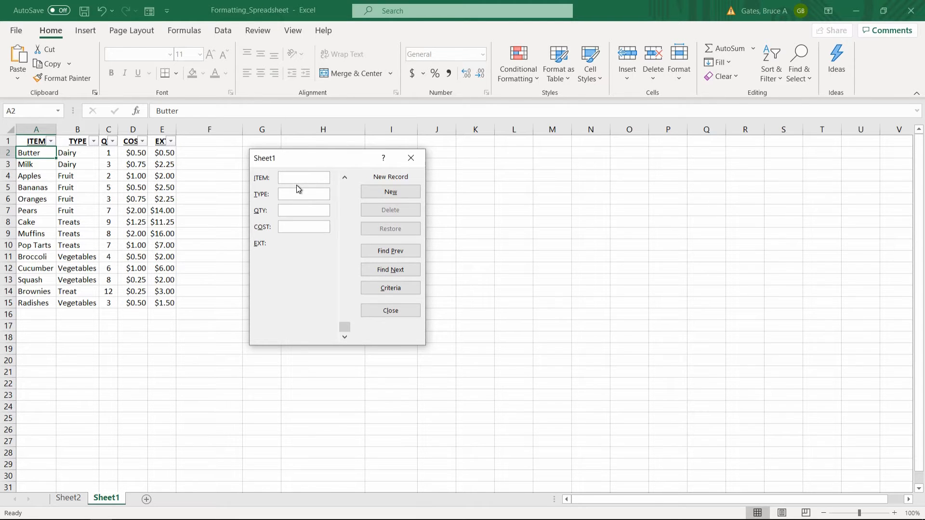
left_click(411, 158)
left_click(35, 311)
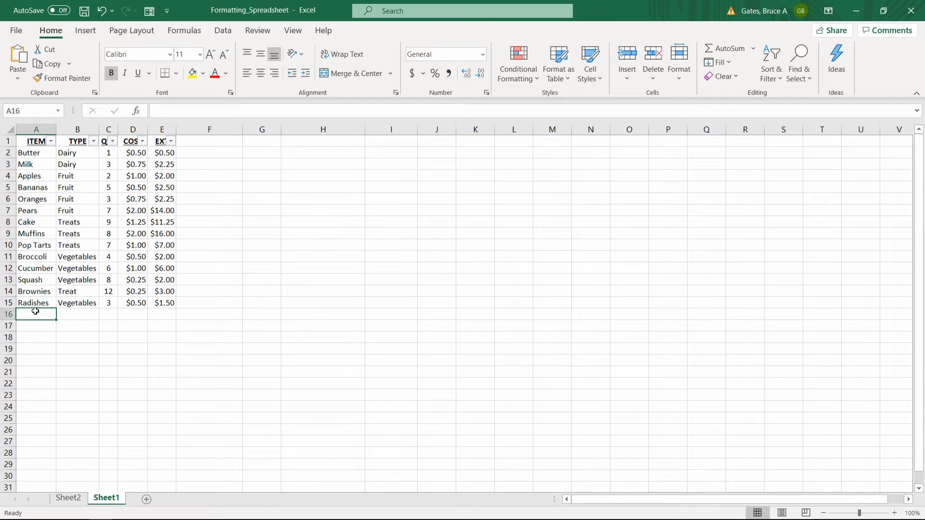
type("Kiwi")
key("Tab")
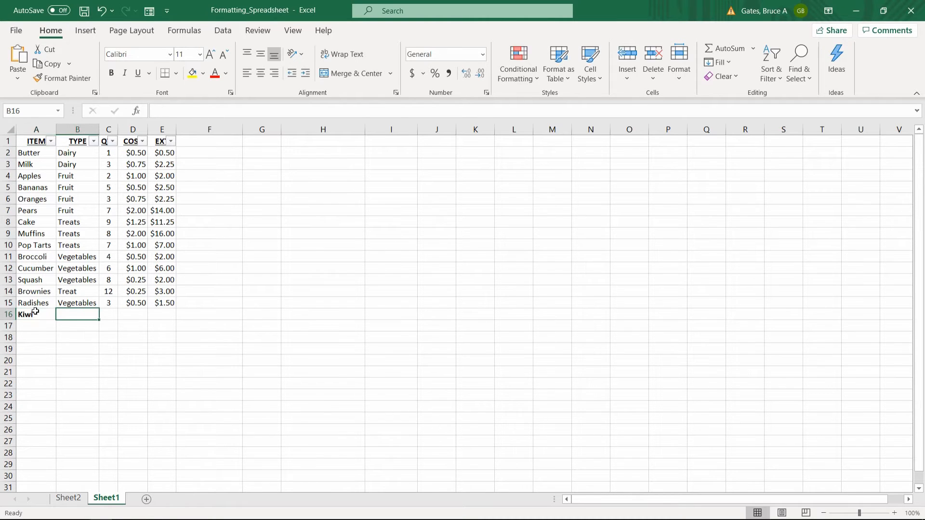
key("ctrl+z")
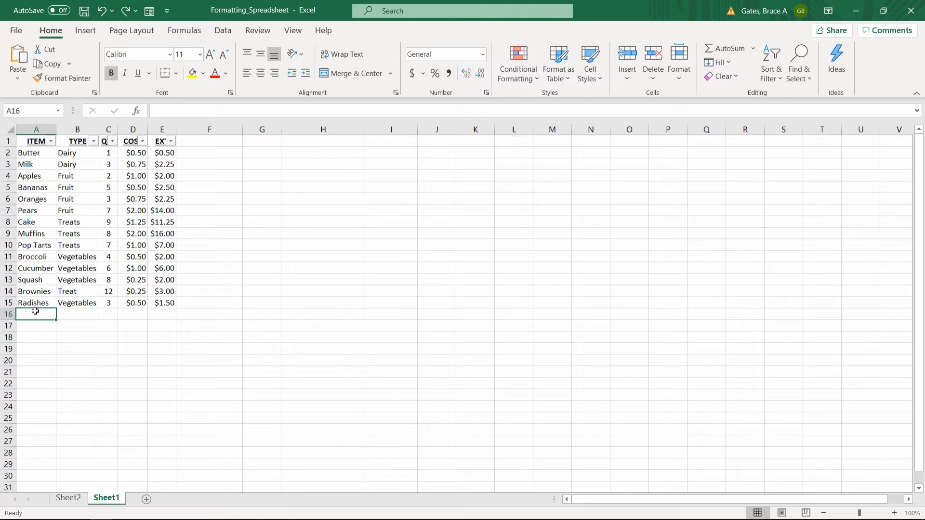
- Copy the formatting of the Radishes row onto empty row 16 with Format Painter
left_click(9, 303)
left_click(51, 80)
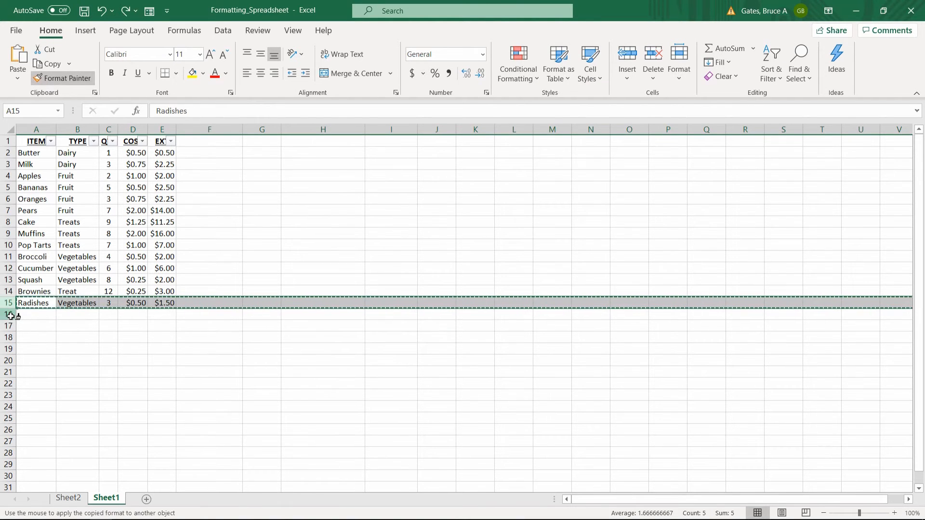
left_click(8, 314)
- Enter Kiwi, Fruit, quantity 2 and cost $1.00 directly in the cells of row 16
left_click(40, 315)
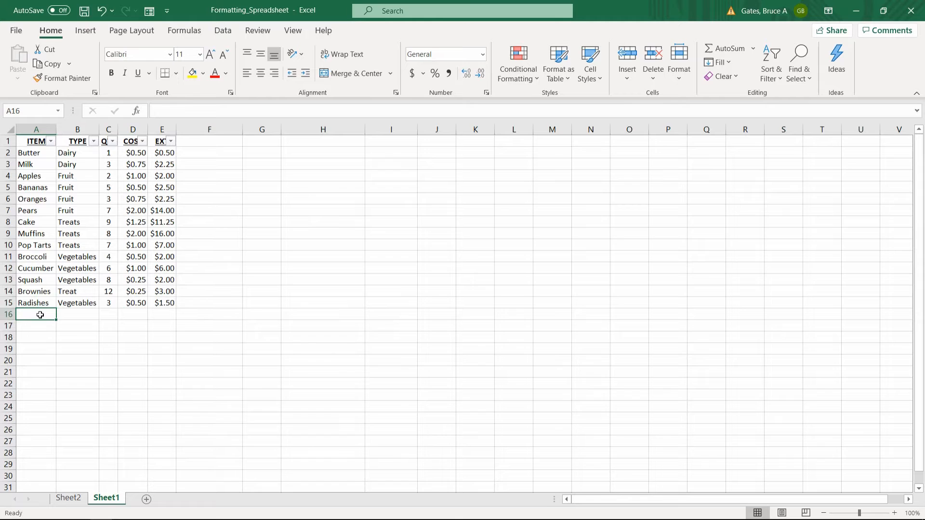
type("Kiwi")
key("Tab")
type("F")
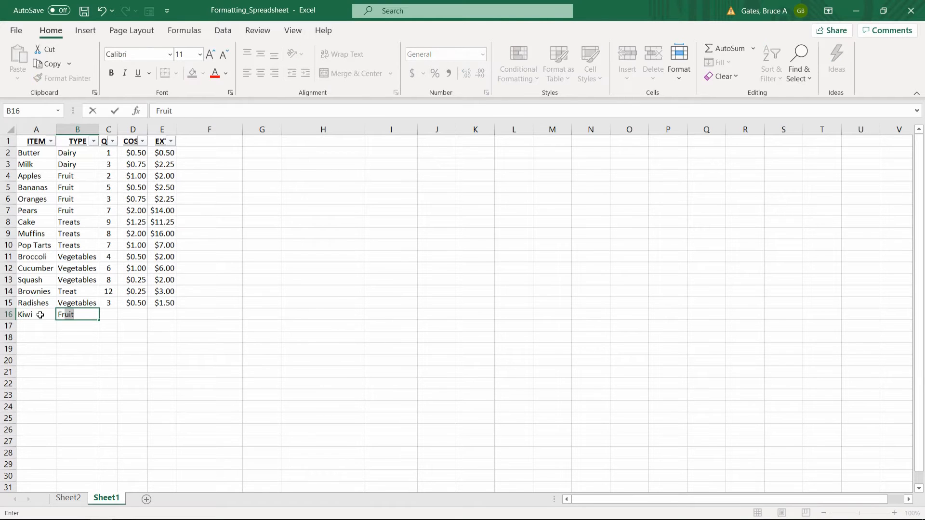
key("Tab")
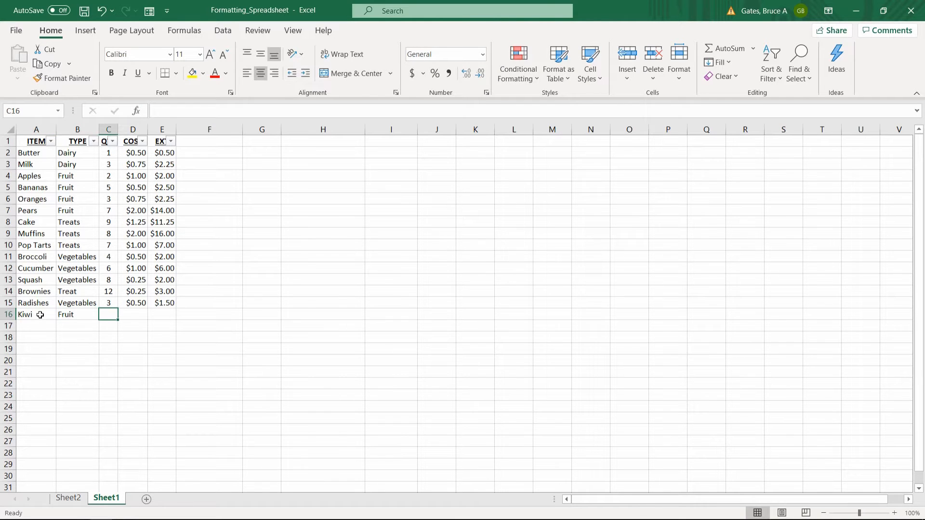
type("2")
key("Tab")
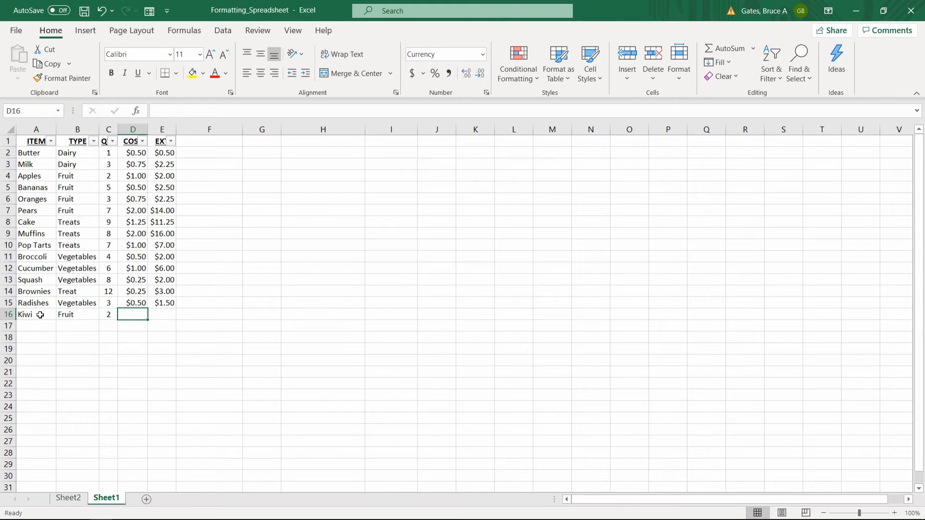
type("$1.00")
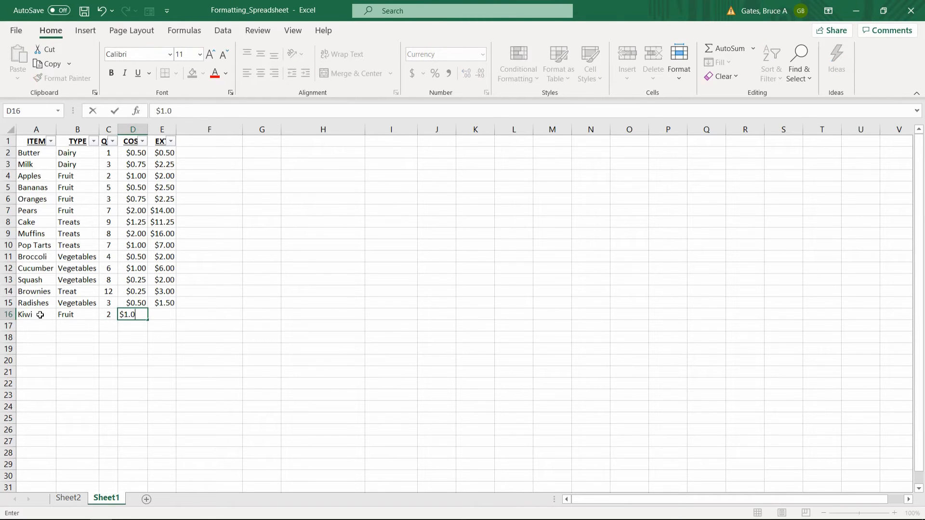
key("Tab")
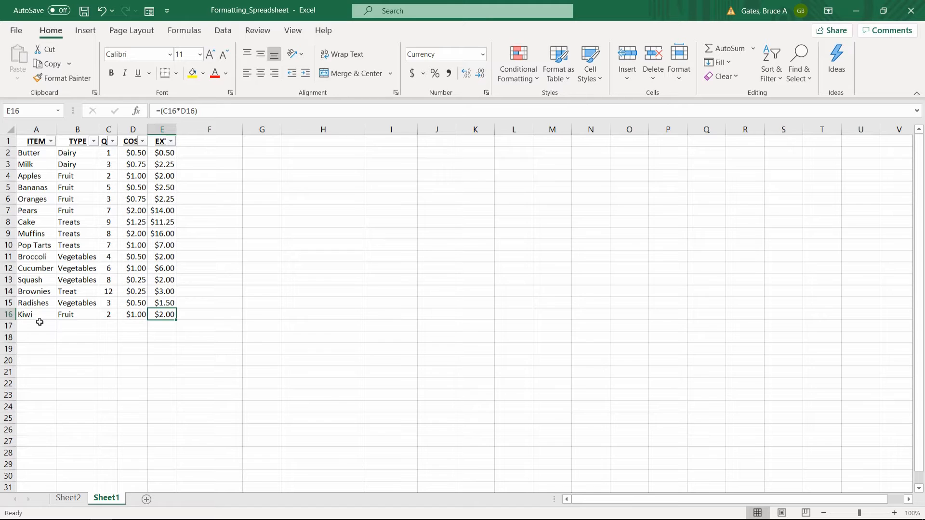
- Use the data form to add item Yogurt, type Dairy, quantity 5, cost $1.50, and close the form
left_click(39, 323)
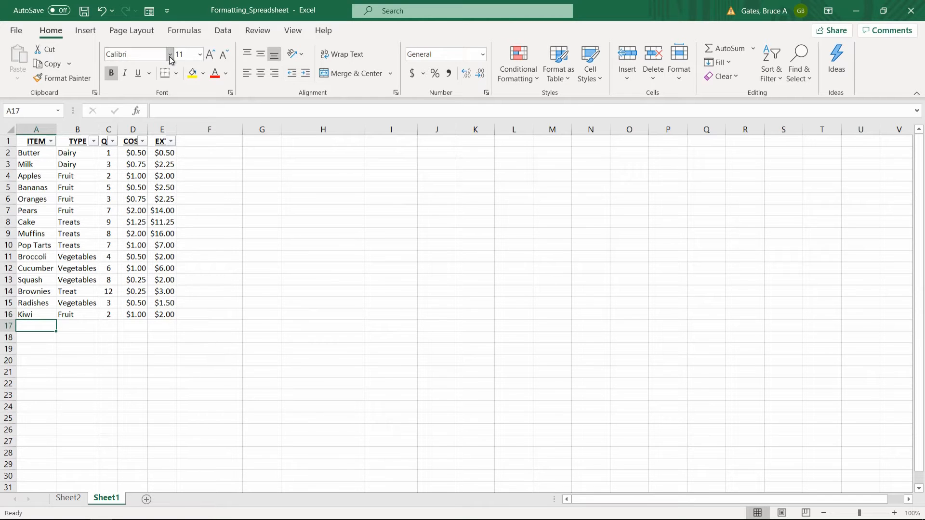
left_click(150, 12)
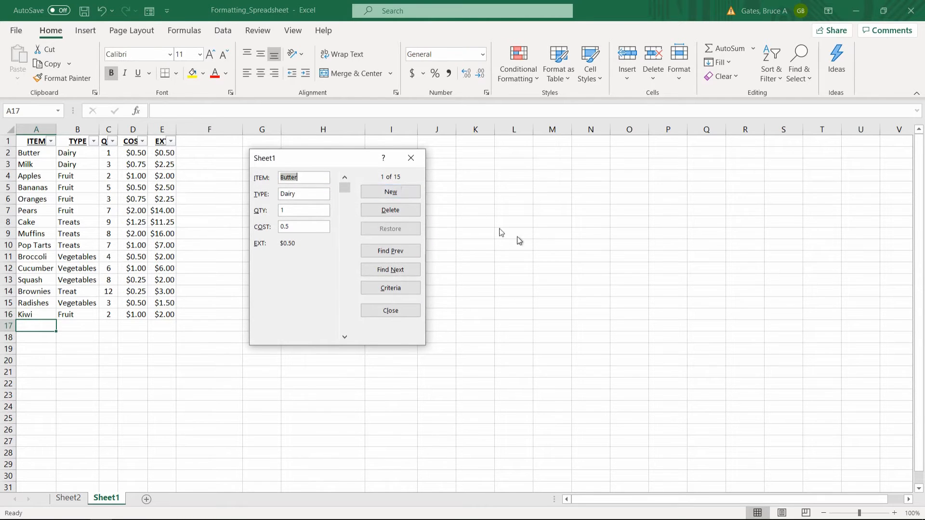
left_click(395, 191)
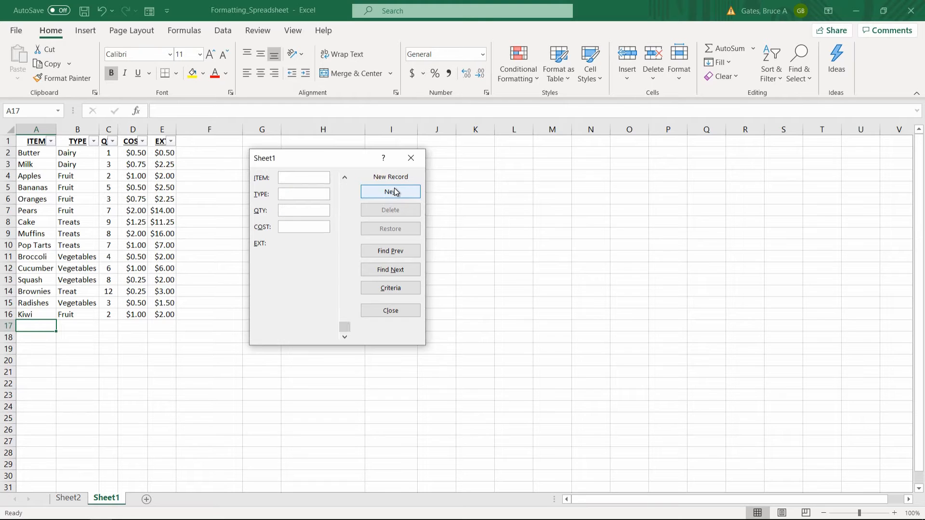
type("YogurtDairy5")
key("Tab")
type("$1.50")
left_click(394, 192)
key("Escape")
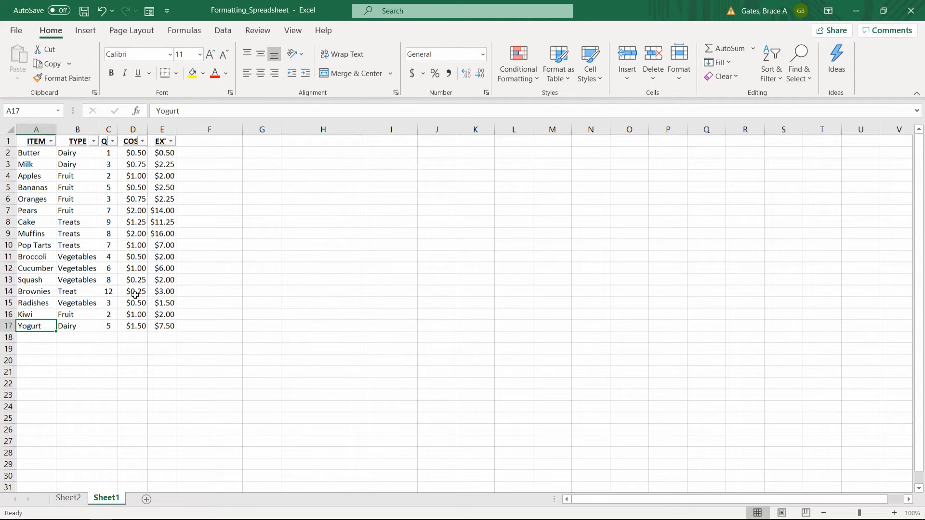
left_click(61, 326)
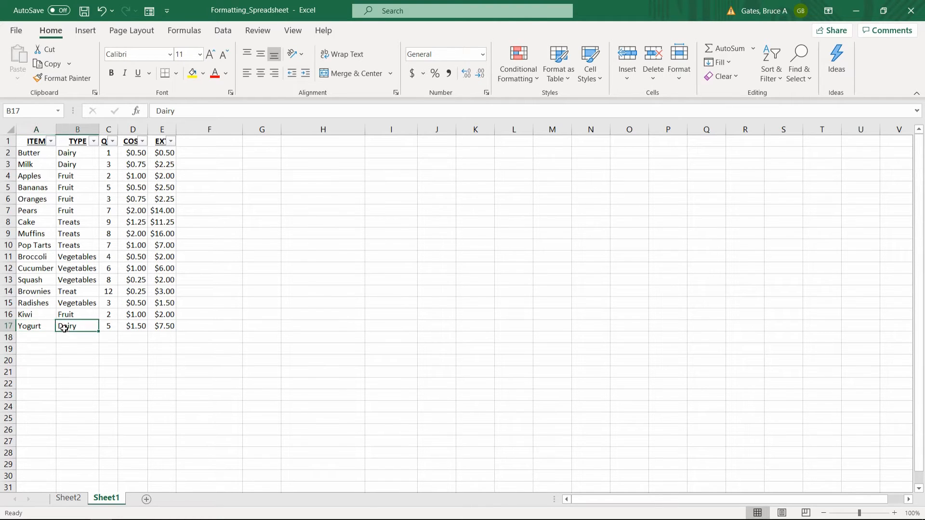
left_click(48, 323)
left_click(48, 304)
left_click(64, 302)
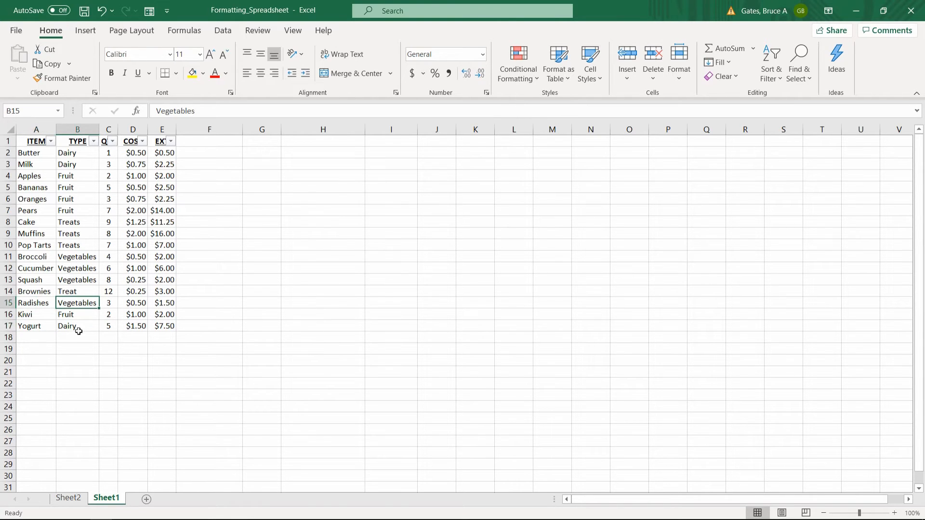
left_click(85, 326)
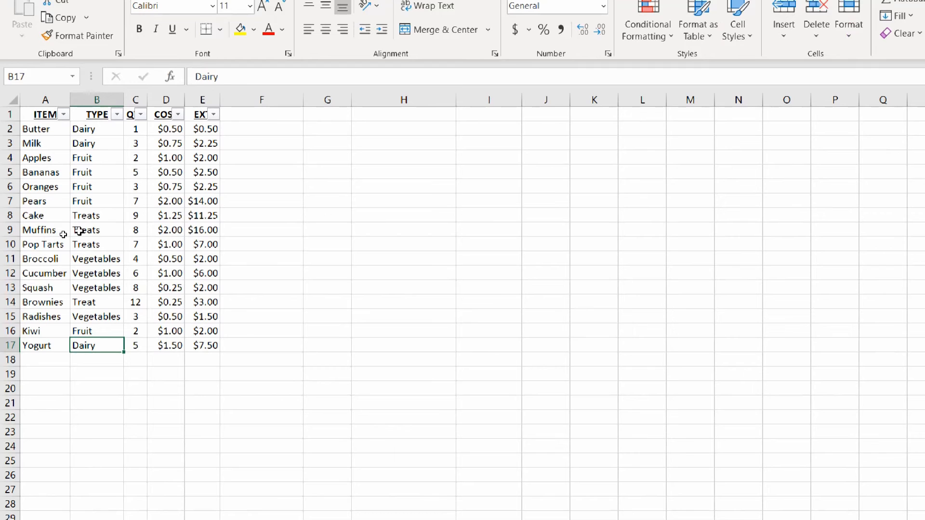
- Reopen the data form from within the list, go to the Kiwi record and permanently delete it
left_click(79, 232)
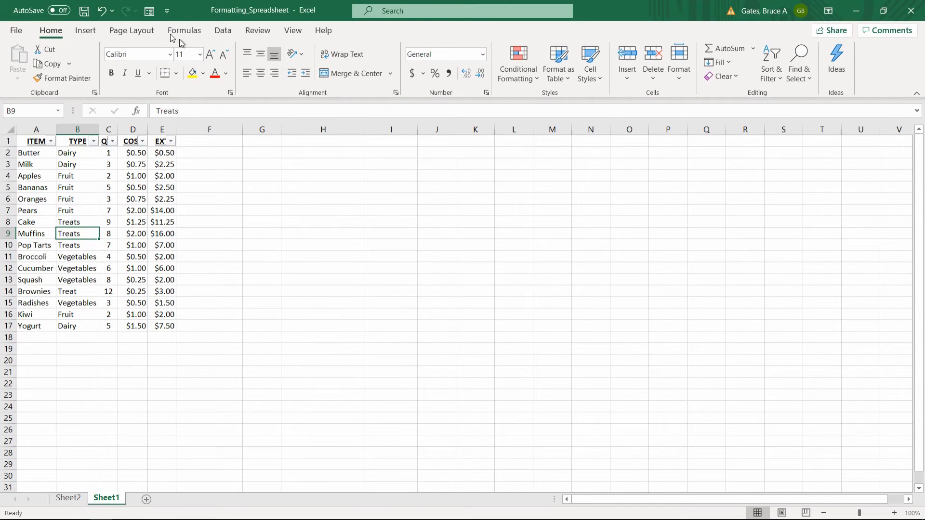
left_click(149, 11)
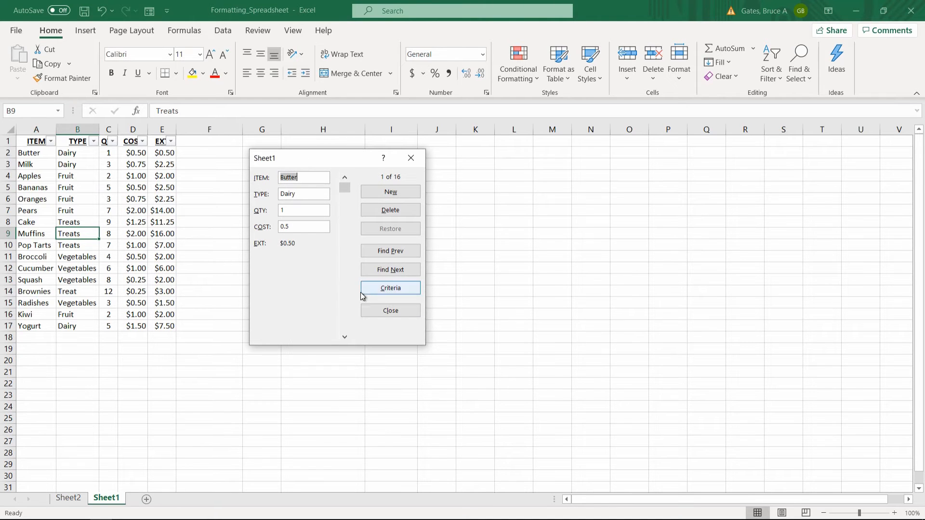
left_click_drag(343, 339, 344, 338)
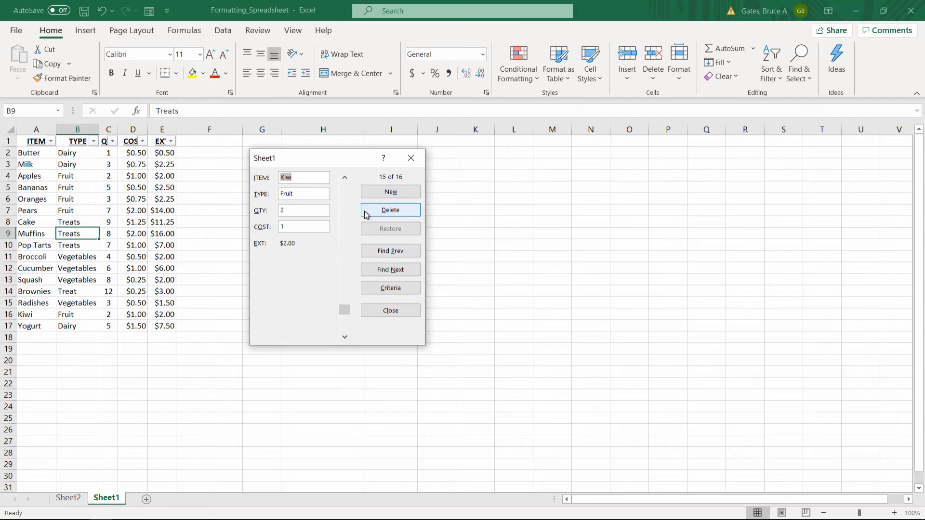
left_click(382, 215)
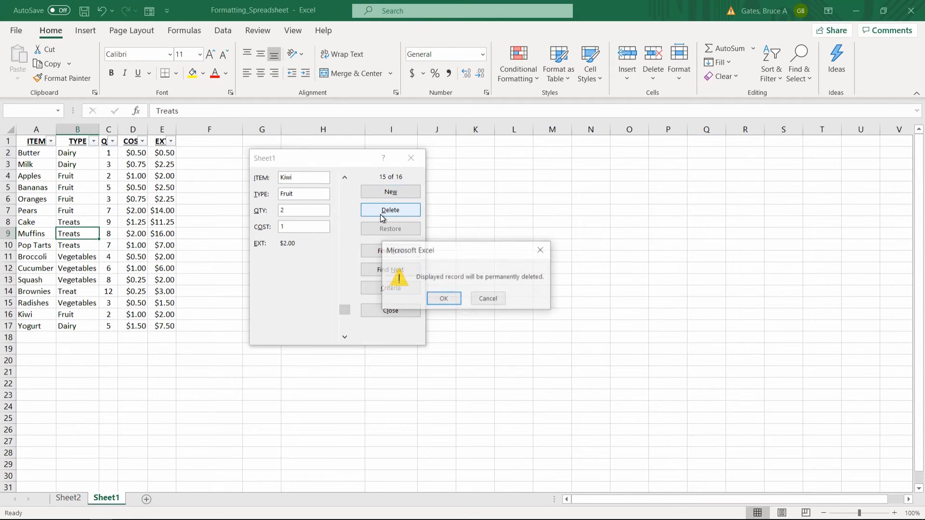
left_click(443, 300)
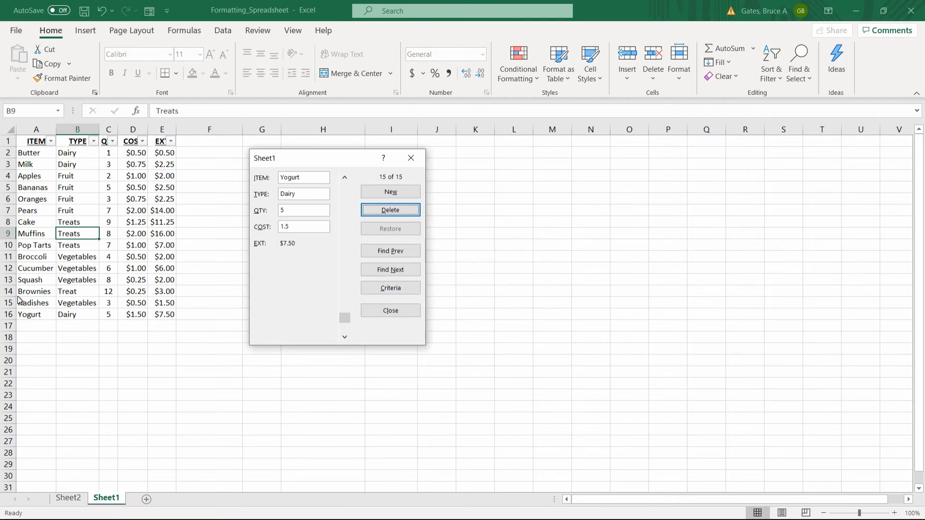
- Go back to the Radishes record in the data form and permanently delete it
left_click(345, 178)
left_click(378, 213)
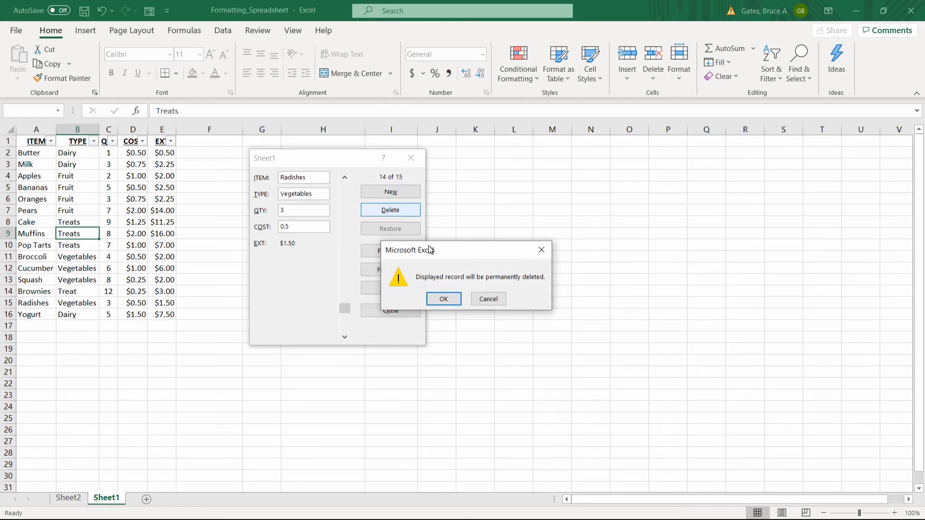
left_click(443, 300)
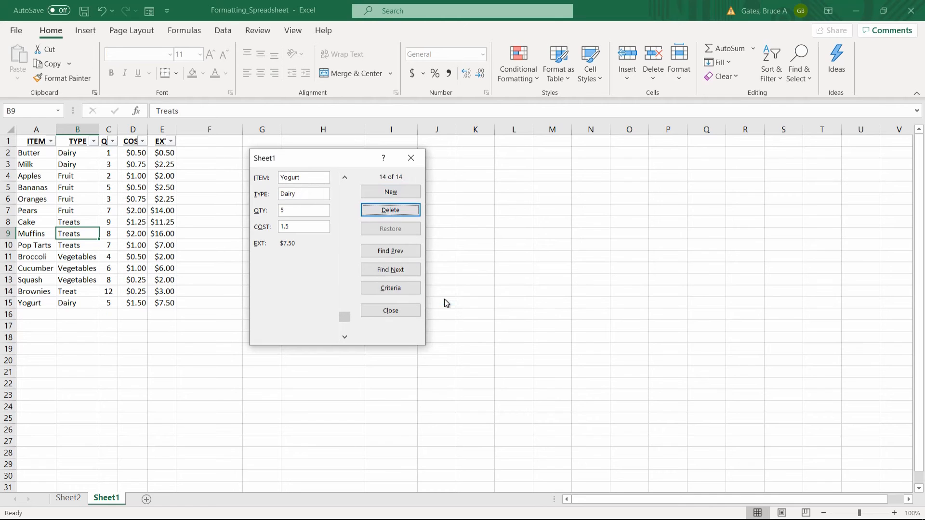
- Close the data form and check the remaining records in the lower rows of the grocery list
left_click(418, 152)
left_click(59, 279)
left_click(34, 302)
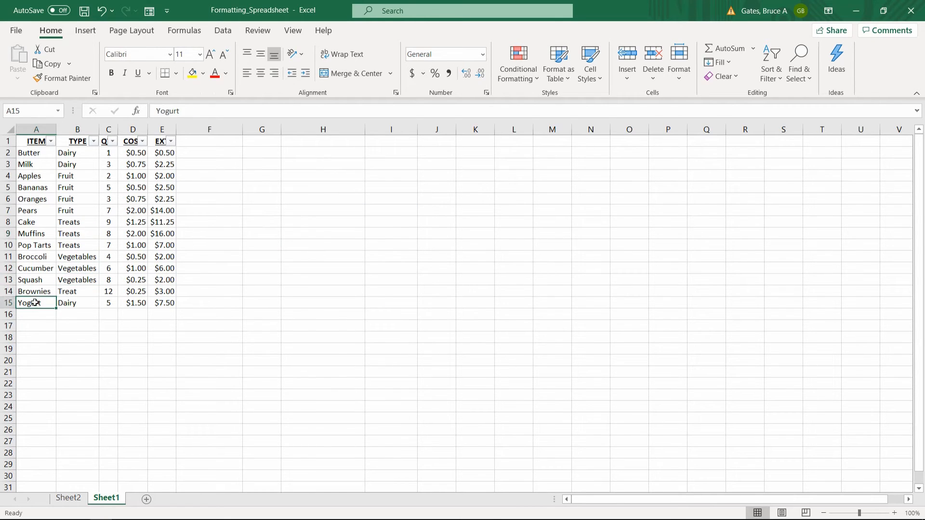
left_click(4, 302)
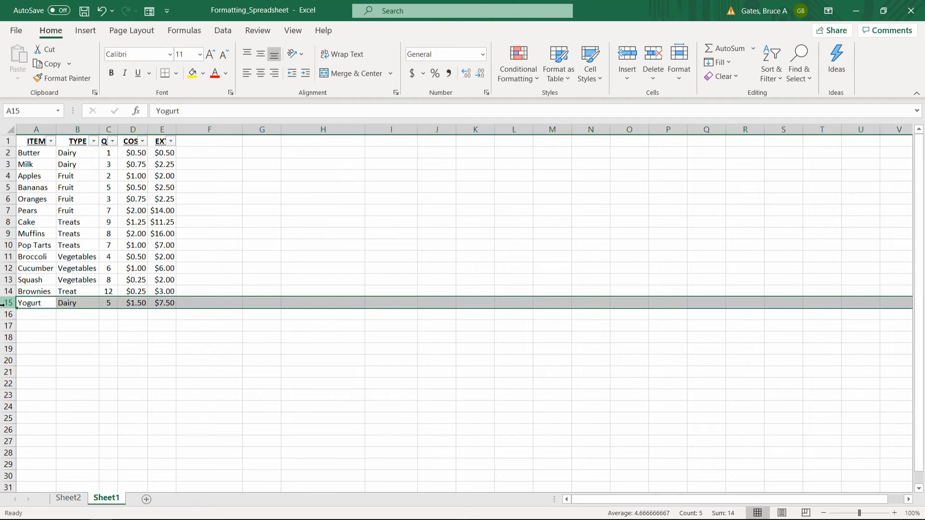
left_click(4, 291)
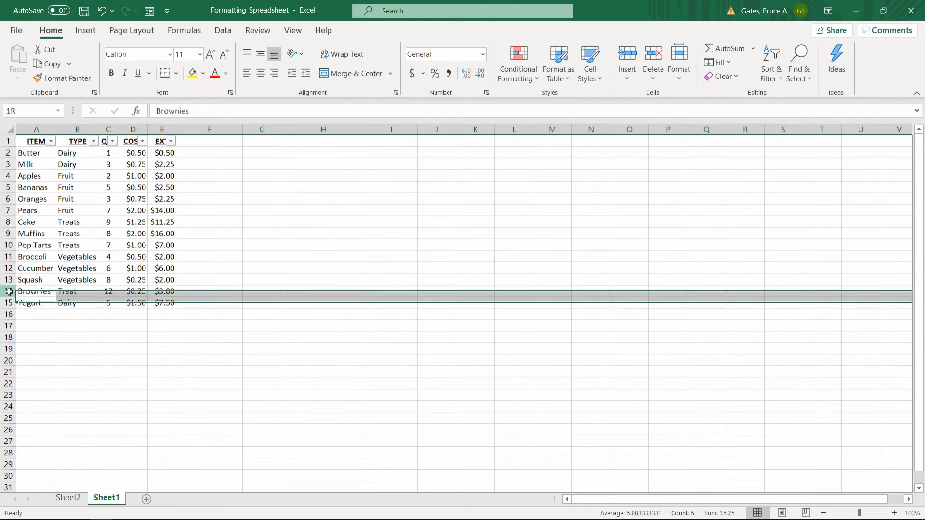
left_click(4, 267)
left_click(113, 254)
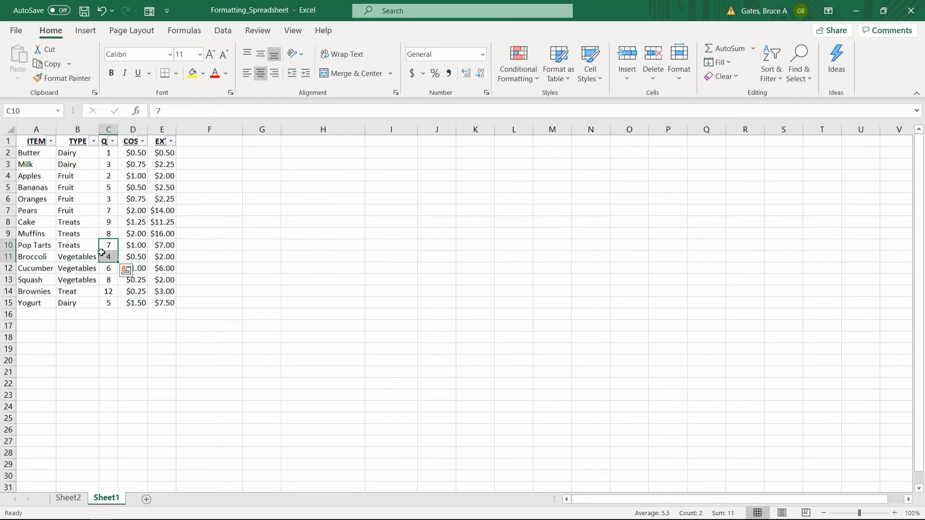
left_click(72, 259)
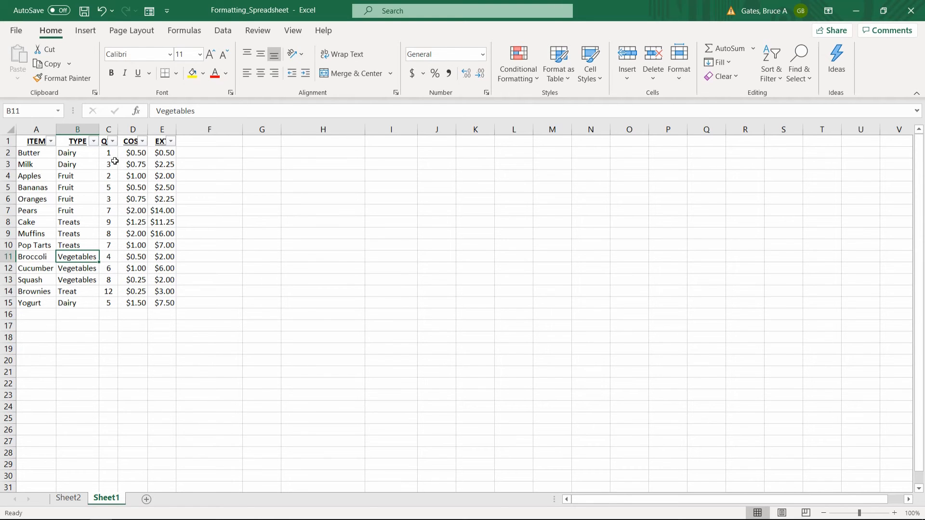
- Reopen the data form from within the list, fill a new record with placeholder text such as asdasd, and close the form without saving
left_click(80, 165)
left_click(30, 154)
left_click(68, 164)
left_click(149, 13)
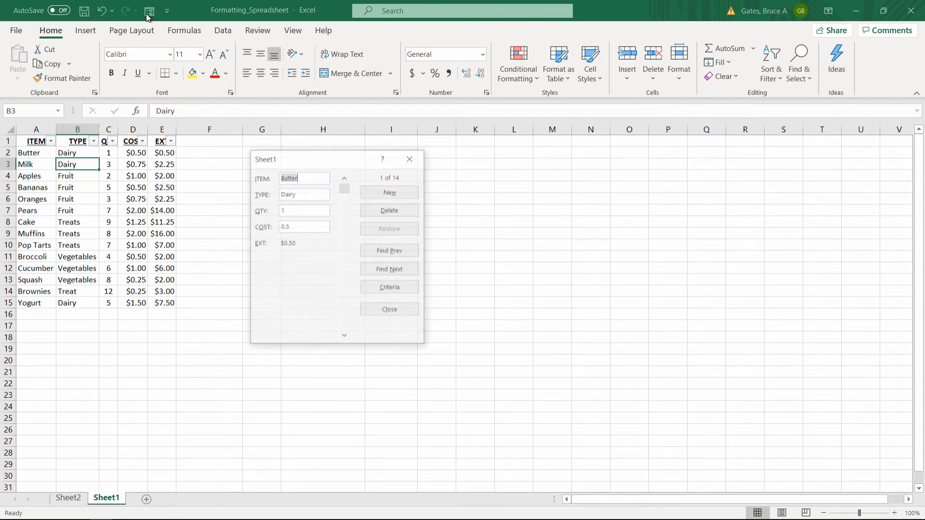
left_click(401, 190)
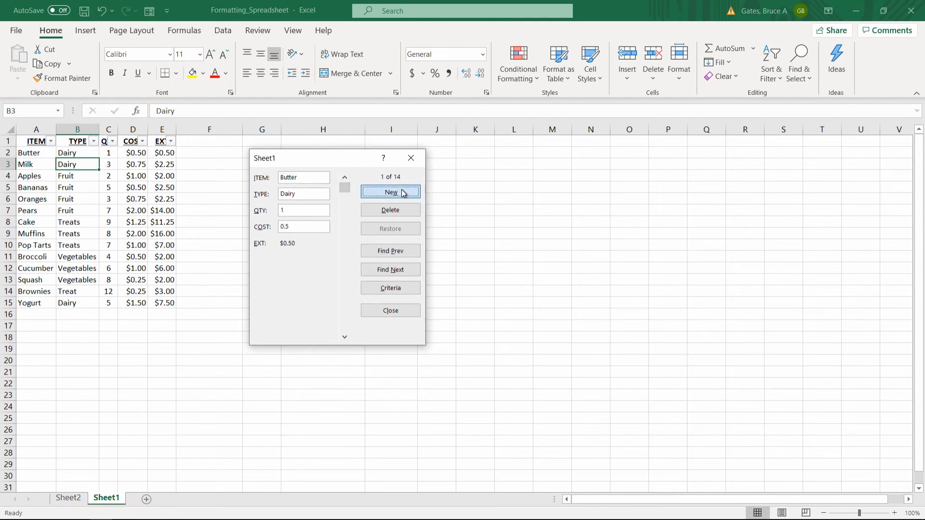
type("asdasd")
left_click(303, 195)
type("sdasd")
left_click(299, 210)
type("asdas")
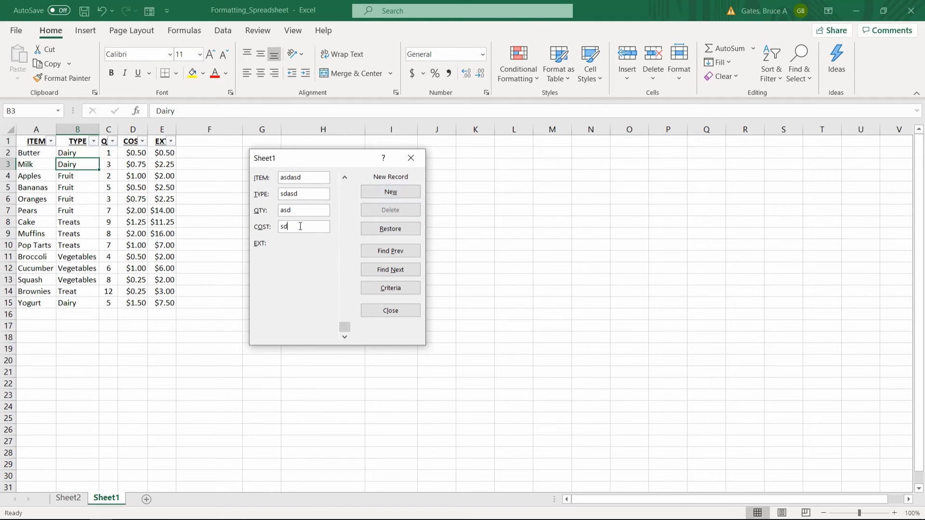
left_click(410, 159)
left_click(41, 301)
left_click(42, 311)
key("Down")
key("Down")
key("Down")
key("Down")
key("Down")
key("Down")
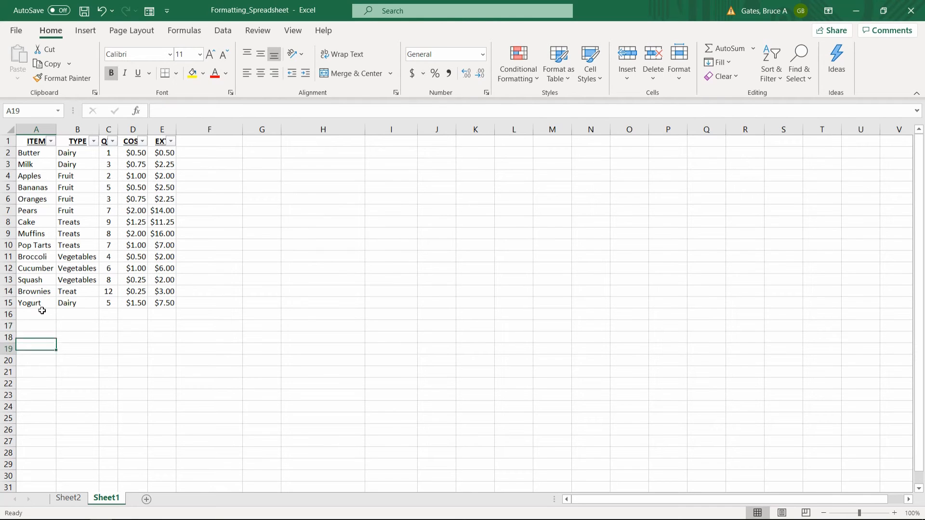
left_click(63, 278)
left_click(28, 223)
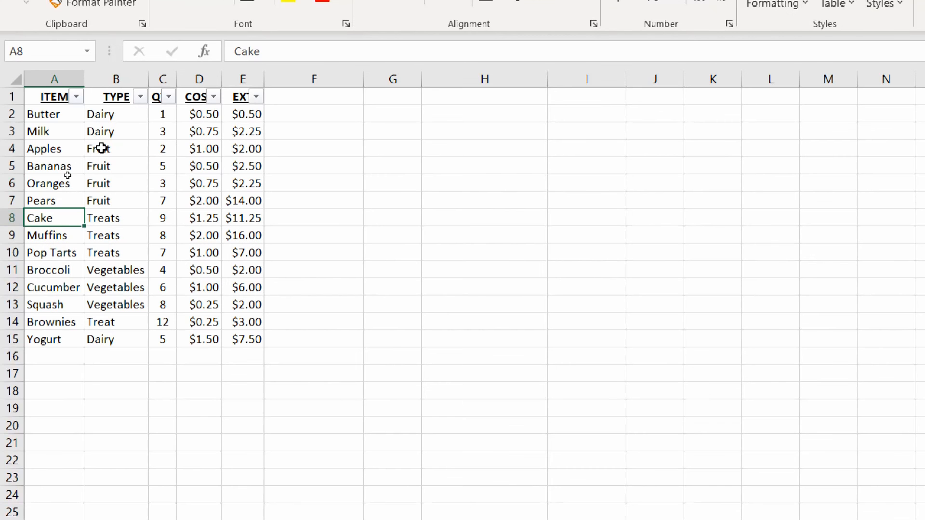
- Open the data form from within the list, bring up a blank new record, and close the form
left_click(71, 154)
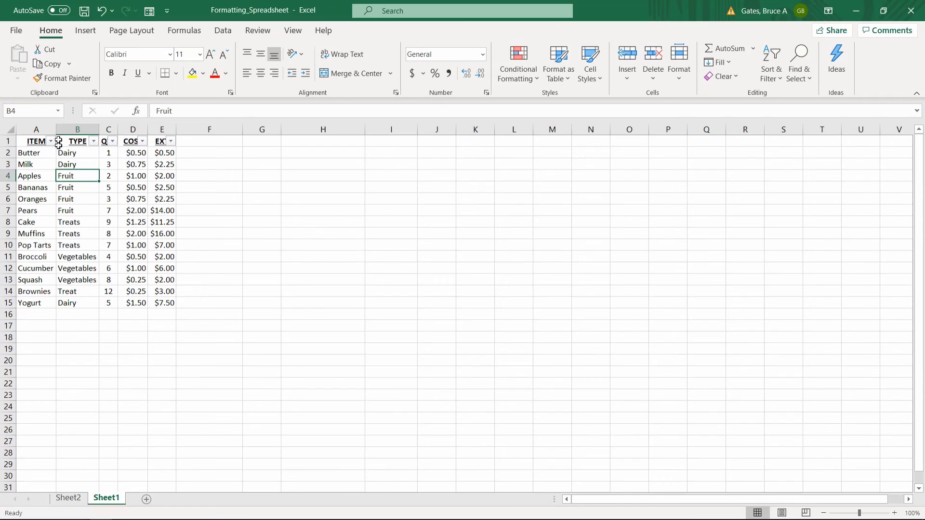
left_click(150, 12)
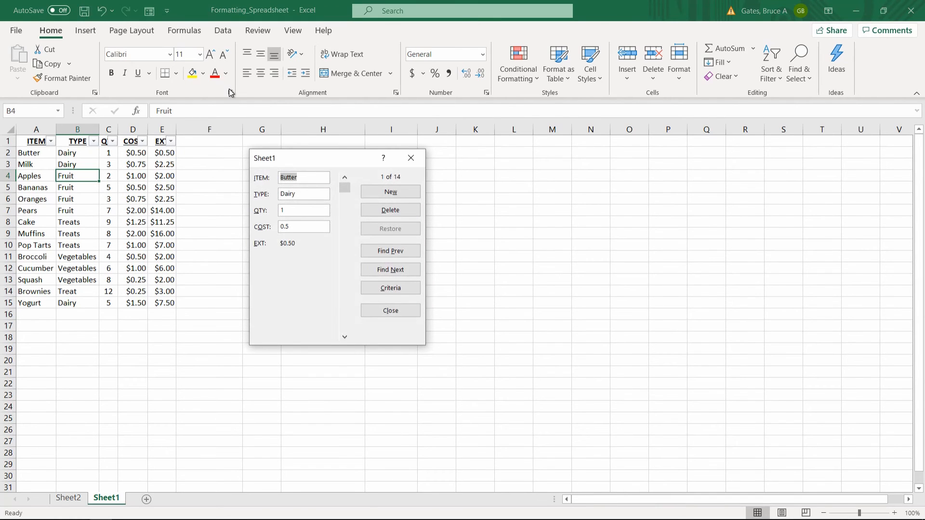
left_click(374, 194)
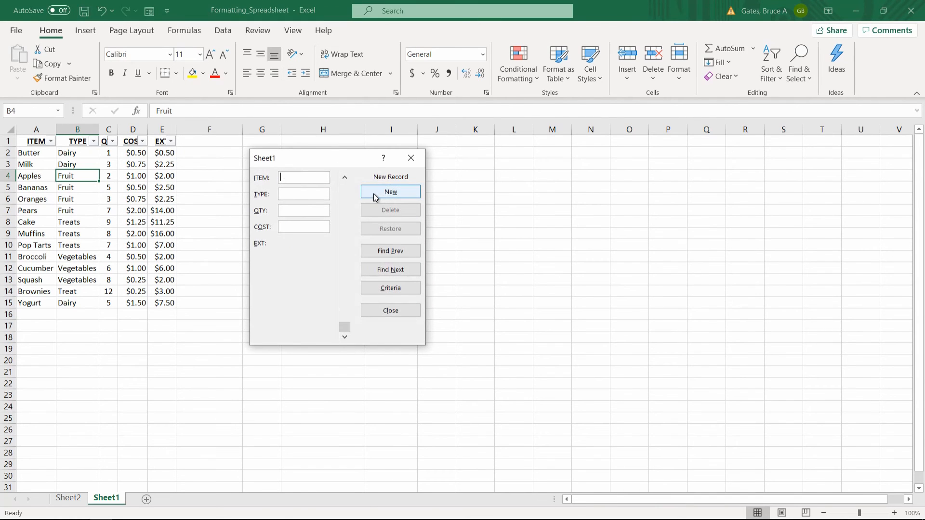
left_click(411, 158)
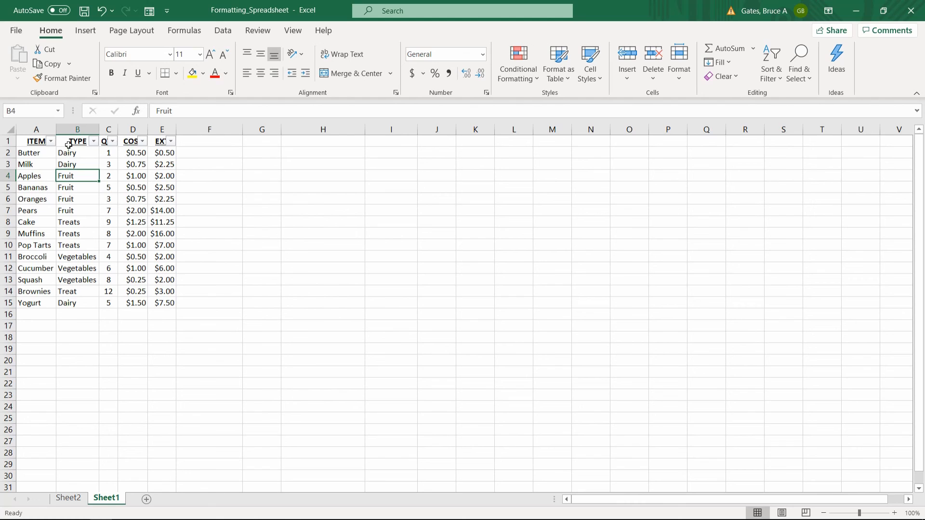
left_click(42, 151)
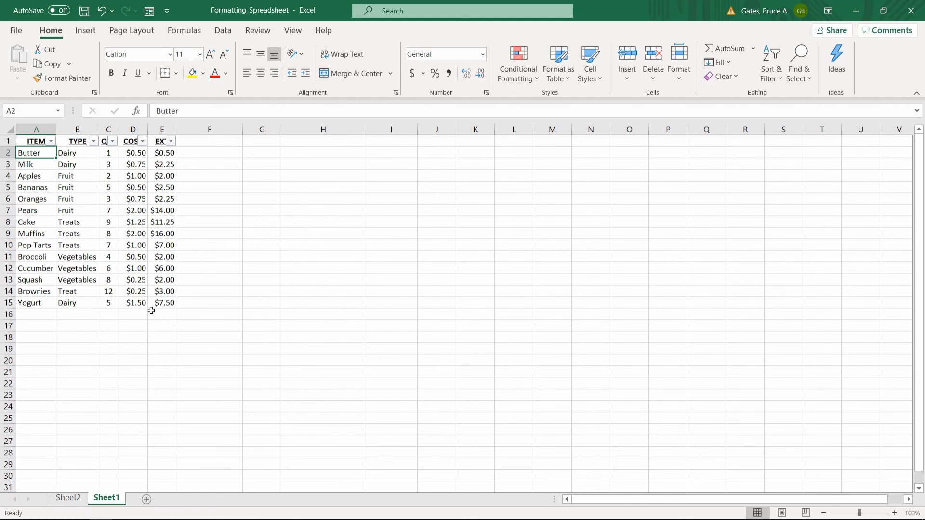